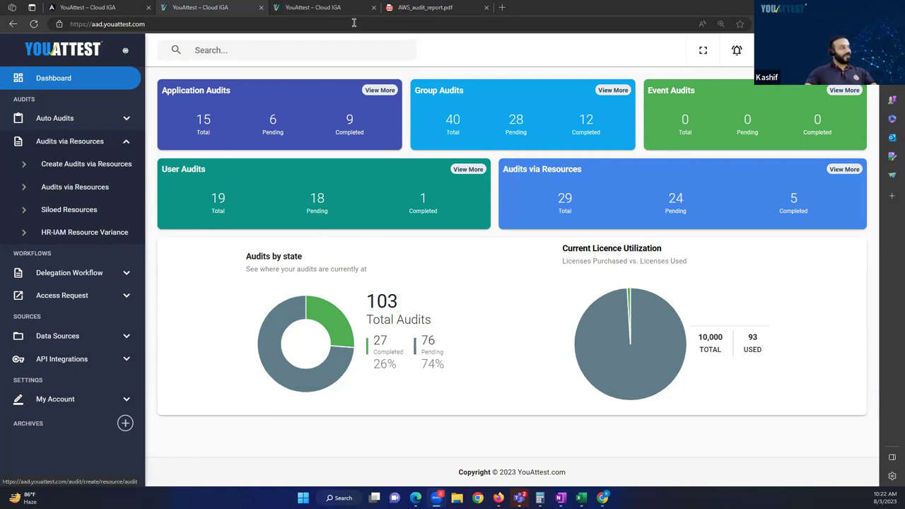
Step: In the Create Audit via Resources form, set the due date to 8/15/2023 and the resource to AWS Integration - AWS
click(300, 9)
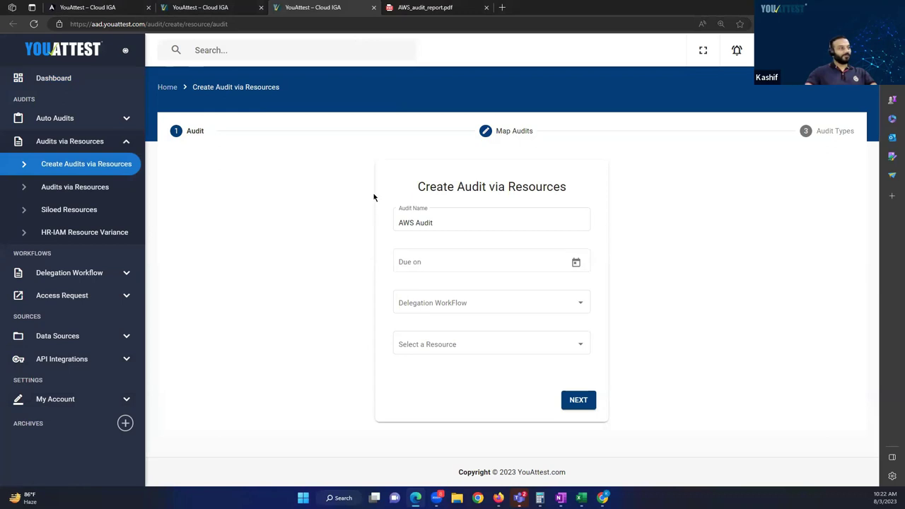
click(423, 264)
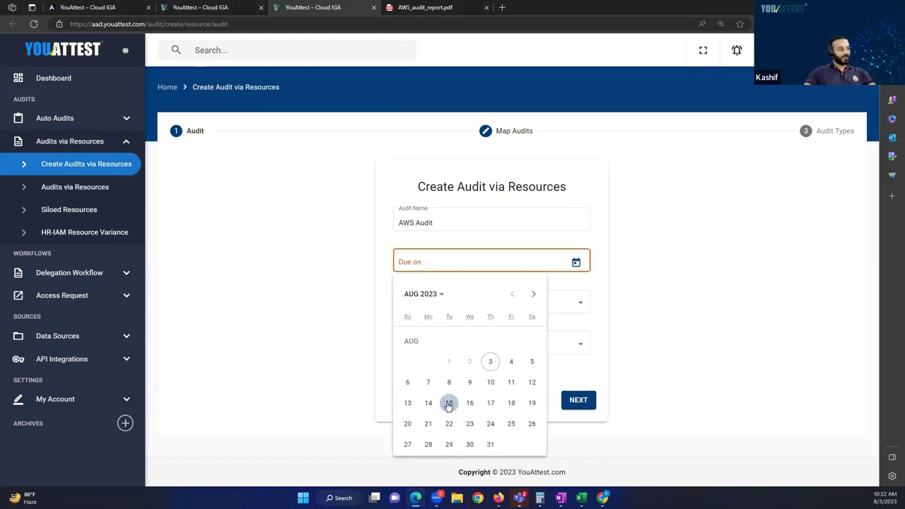
click(449, 404)
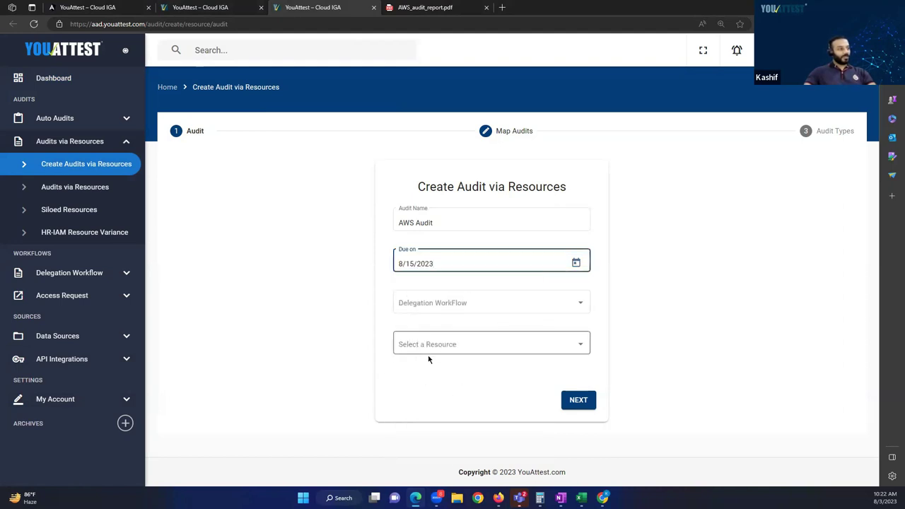
click(464, 345)
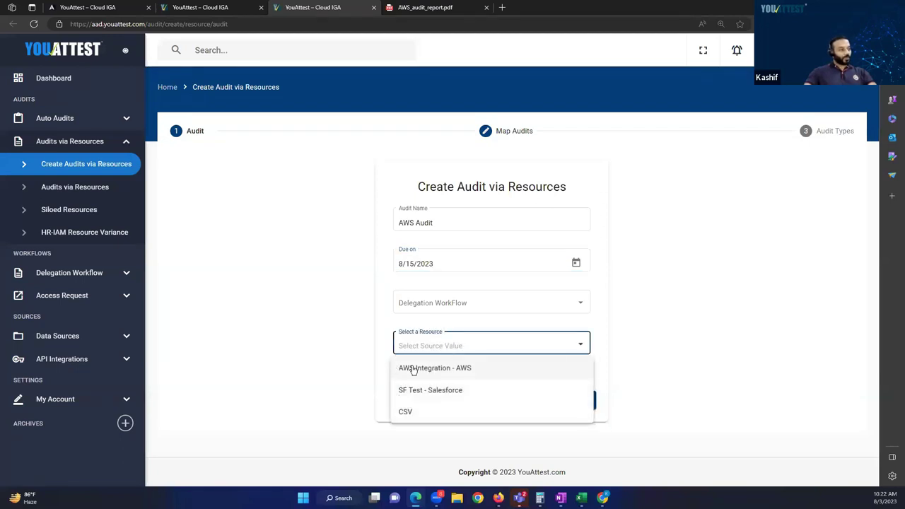
click(453, 368)
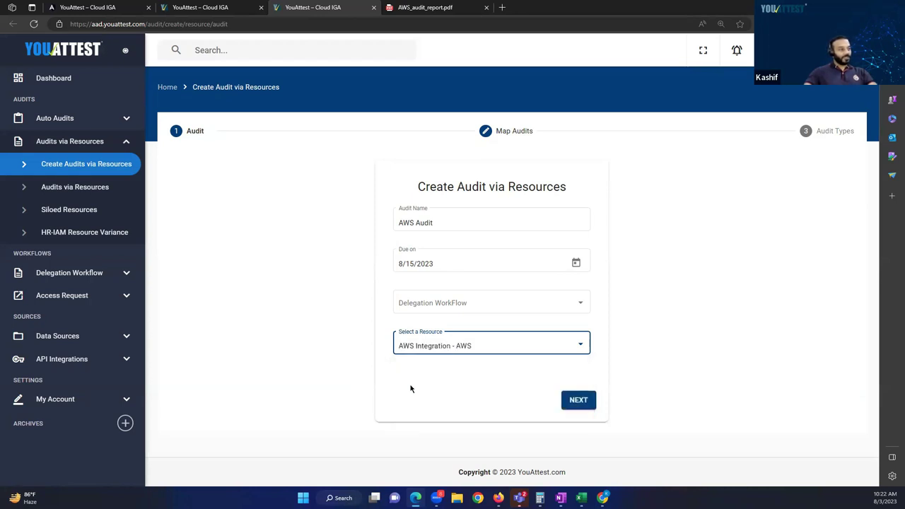
Step: Submit the audit for all users including the root user, fetching all assigned groups and all permissions / policies
click(580, 401)
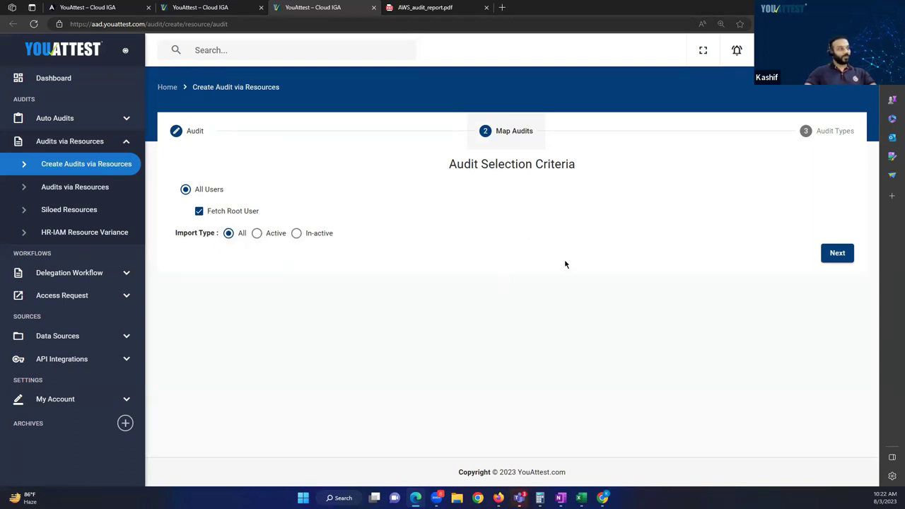
click(835, 256)
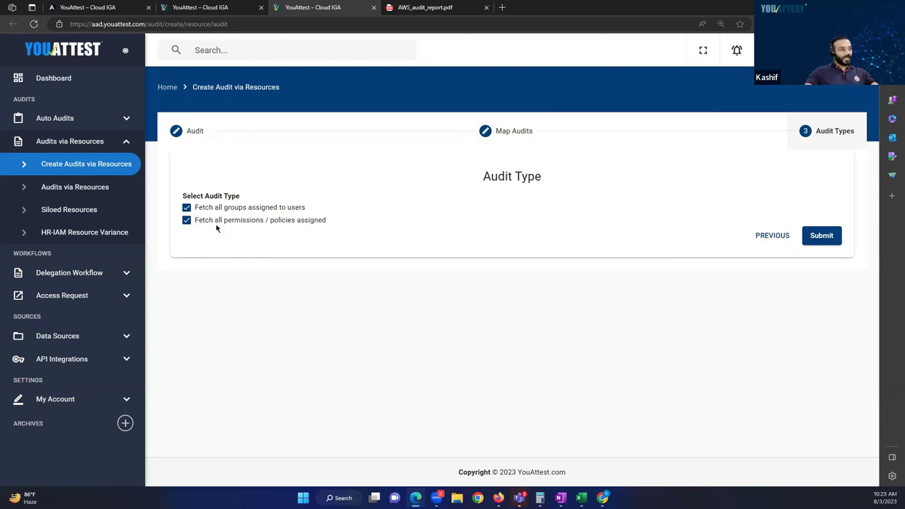
click(818, 236)
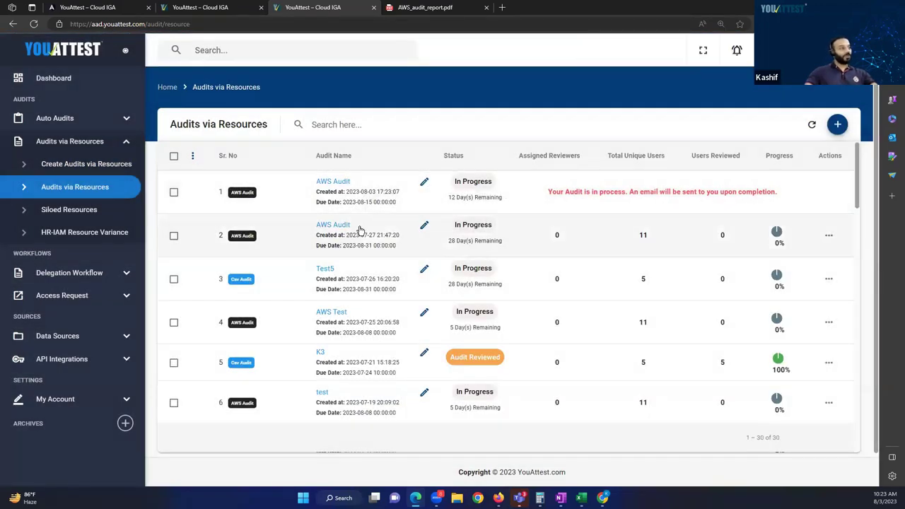
Step: Open the existing AWS Audit created on 2023-07-27 and view the root user's details
click(373, 233)
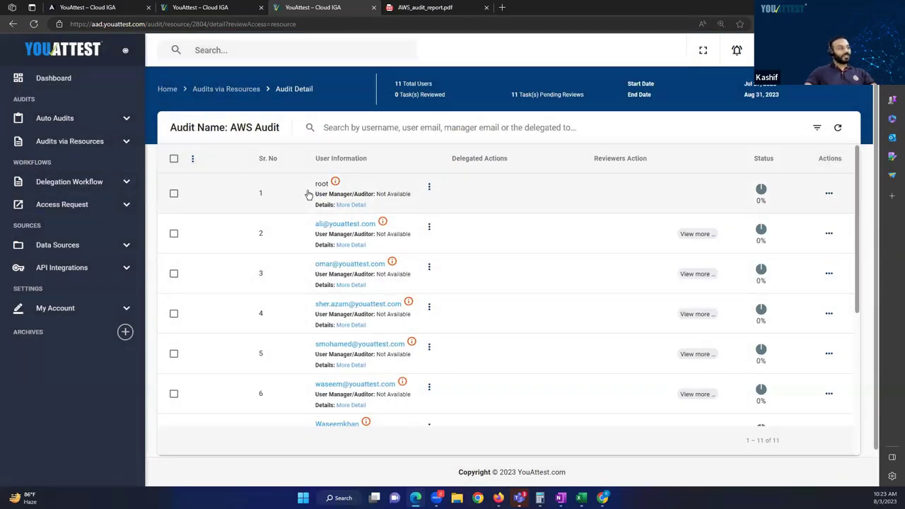
click(358, 206)
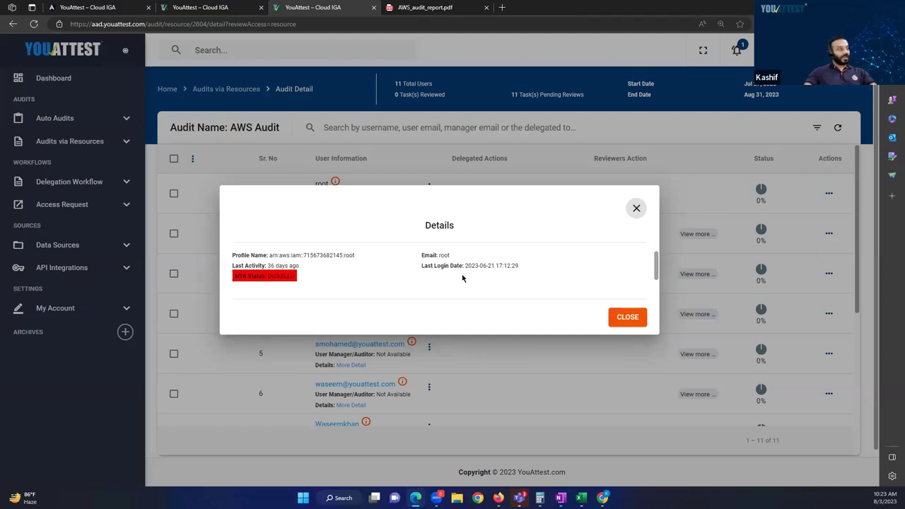
click(619, 316)
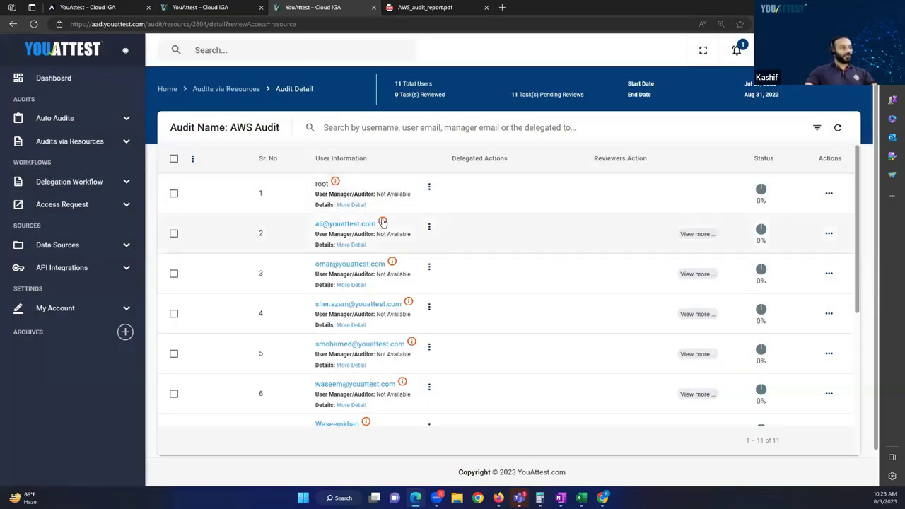
Step: Examine the second user's details, checking last activity, password age and MFA status
click(357, 245)
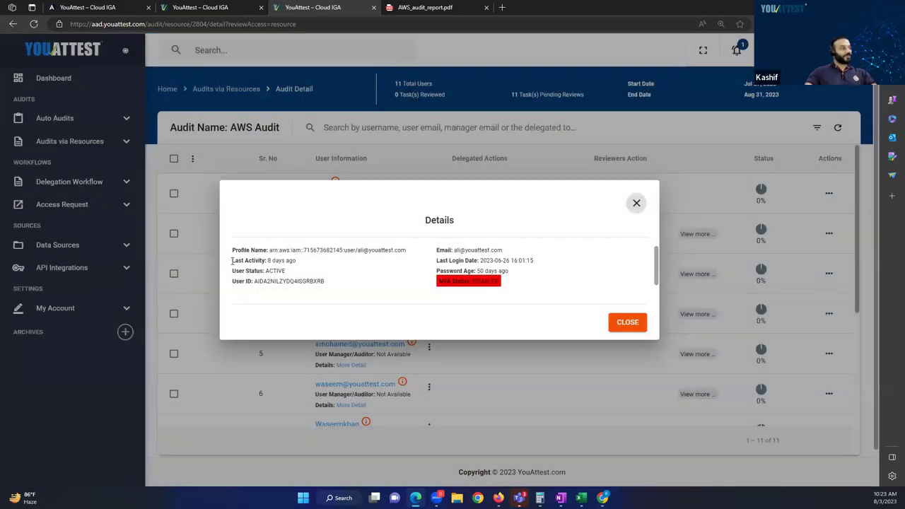
drag(232, 260, 273, 261)
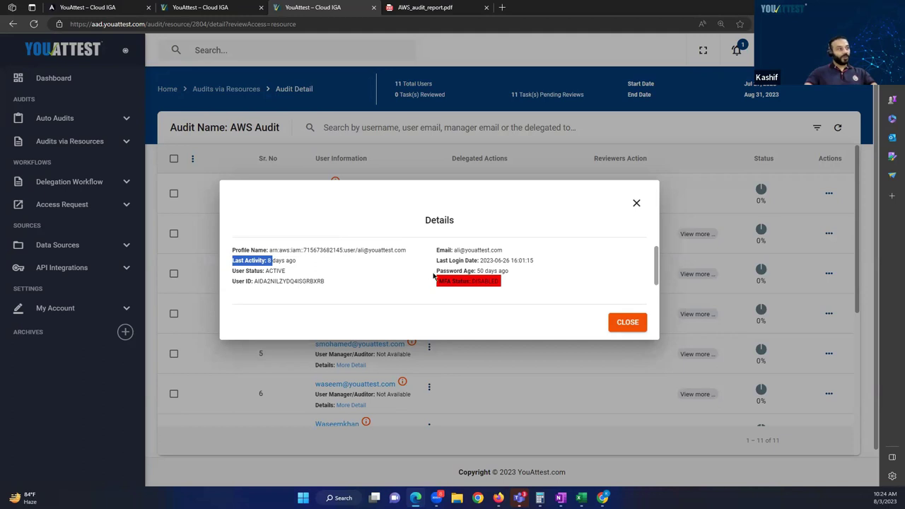
drag(436, 274, 487, 276)
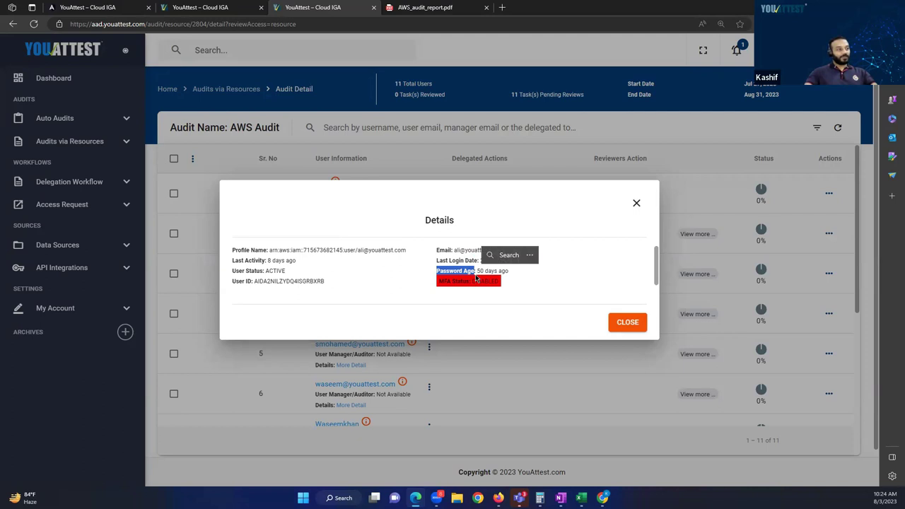
click(414, 287)
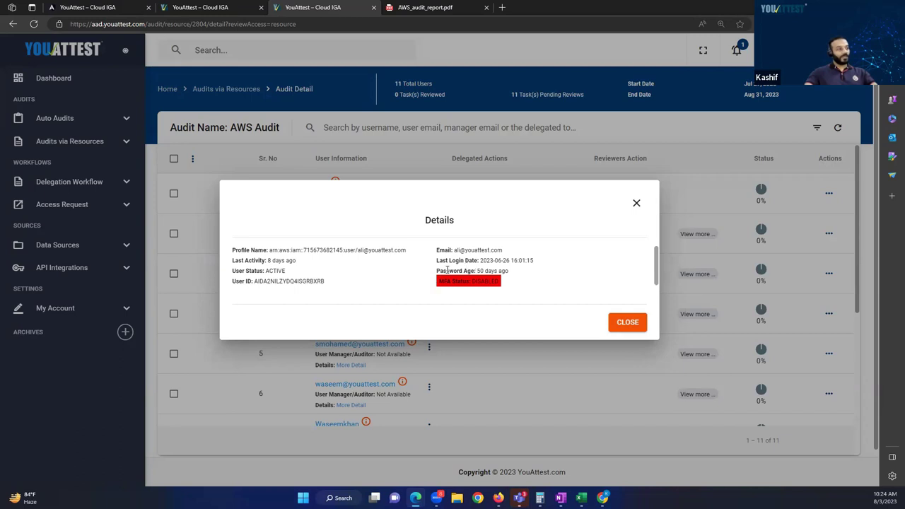
click(624, 324)
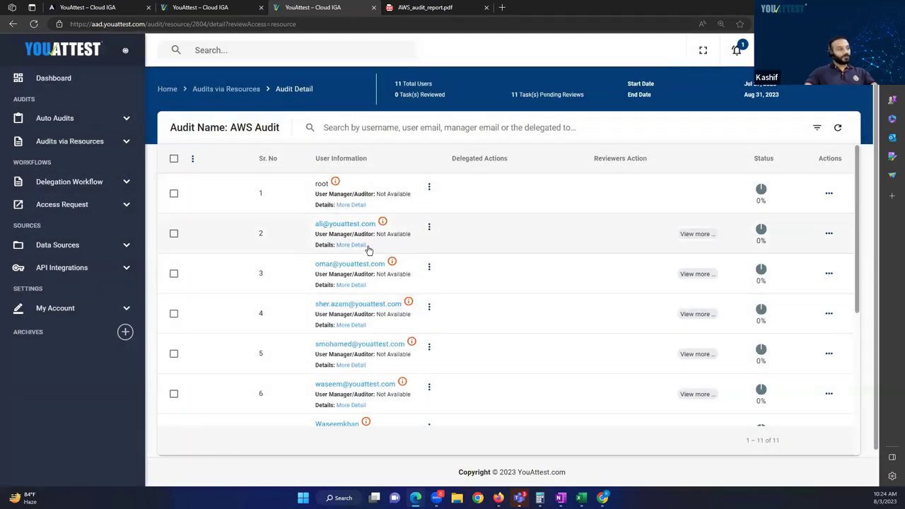
Step: Open the second user's entitlements, select Group_Test and IAMUserChangePassword, and examine the available bulk review actions
click(694, 235)
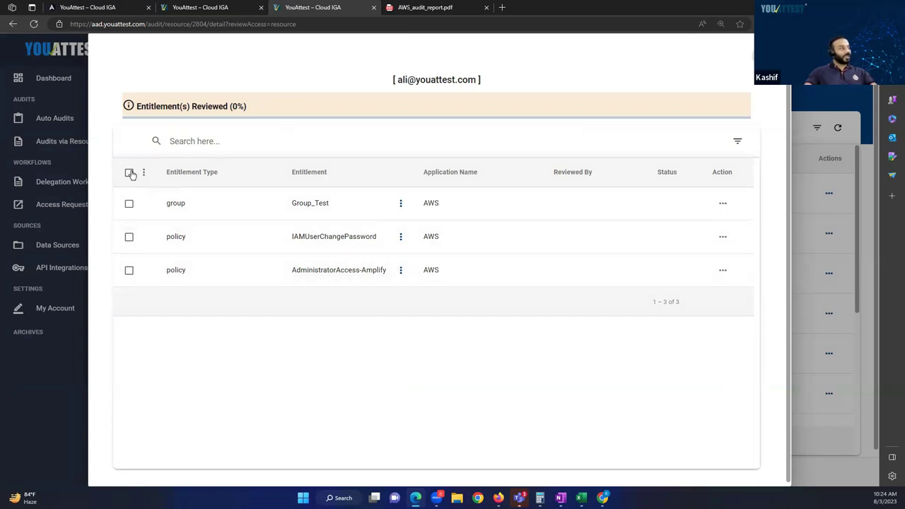
click(130, 205)
click(145, 174)
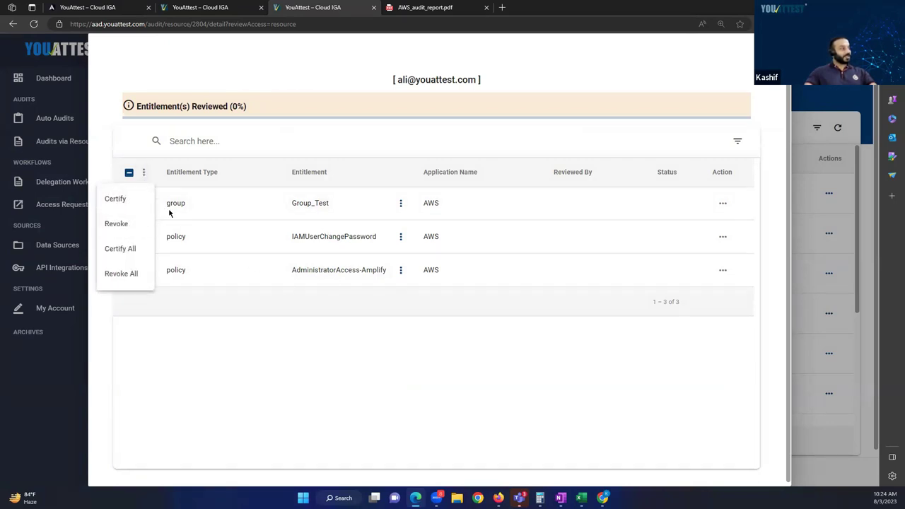
click(144, 177)
click(129, 238)
click(143, 174)
click(144, 174)
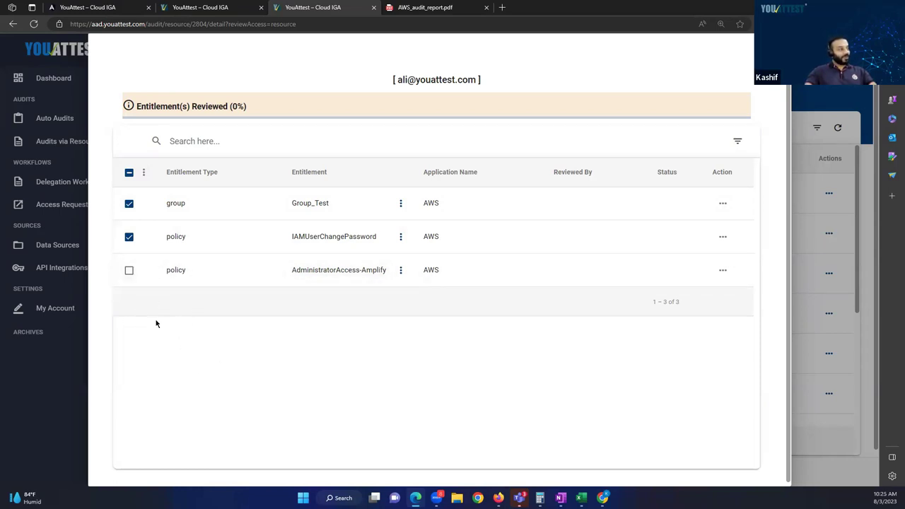
Step: Replace the partial selection with all entitlements, view the bulk certify and revoke options, and close the entitlement review
click(128, 236)
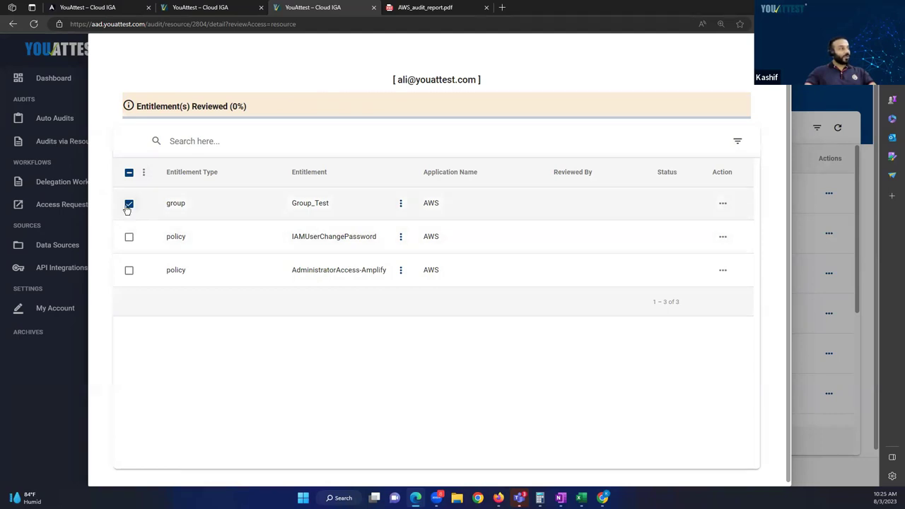
click(129, 203)
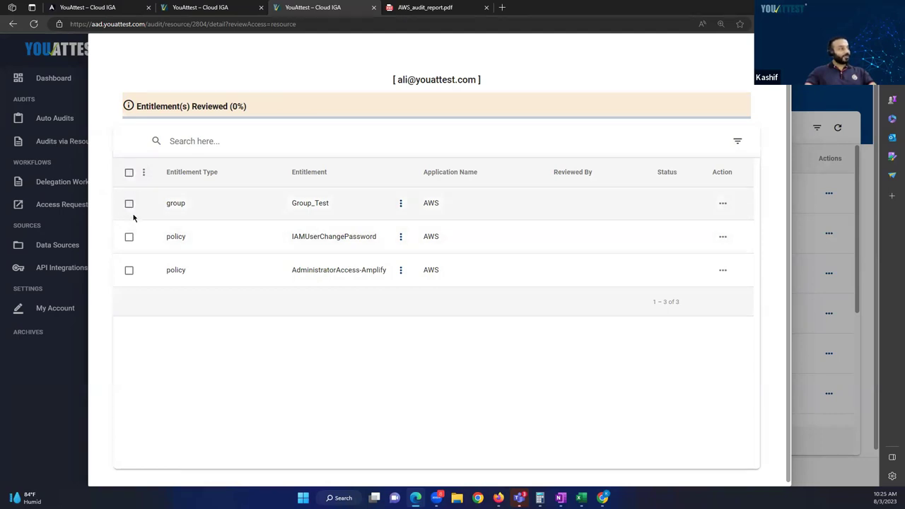
click(129, 174)
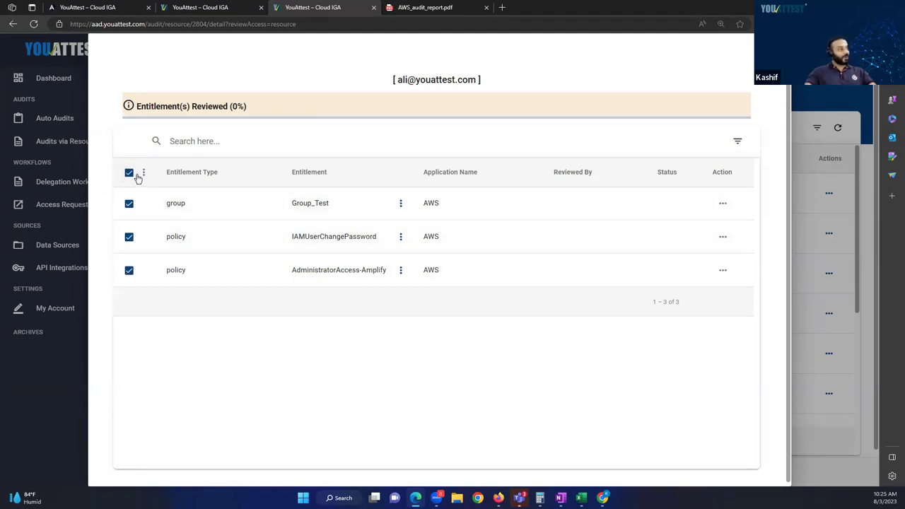
click(144, 174)
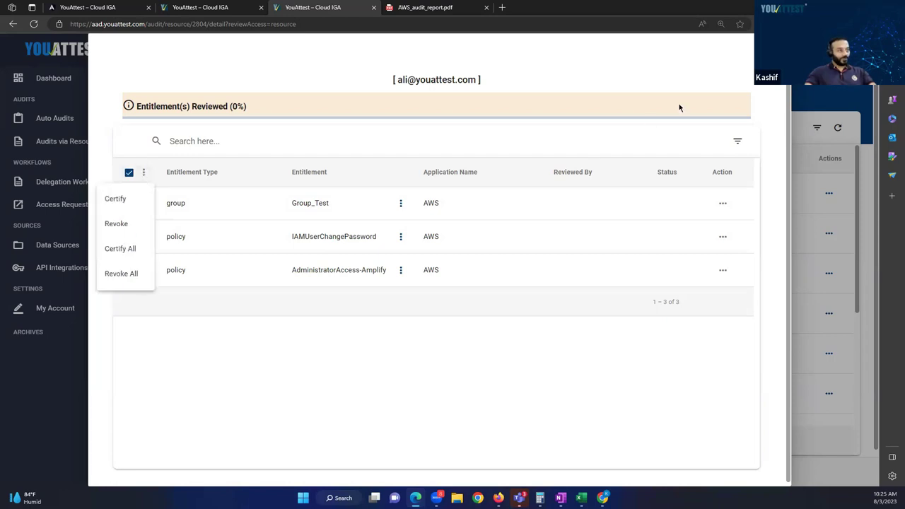
key(Escape)
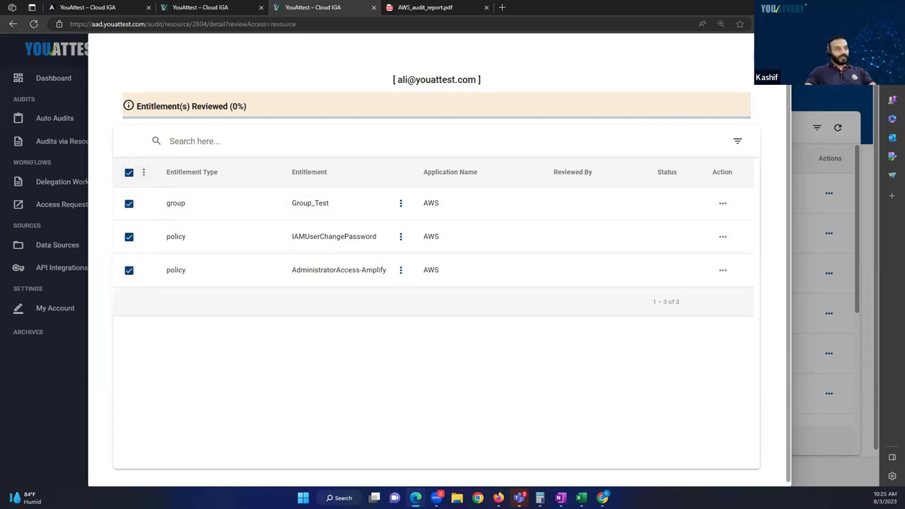
key(Escape)
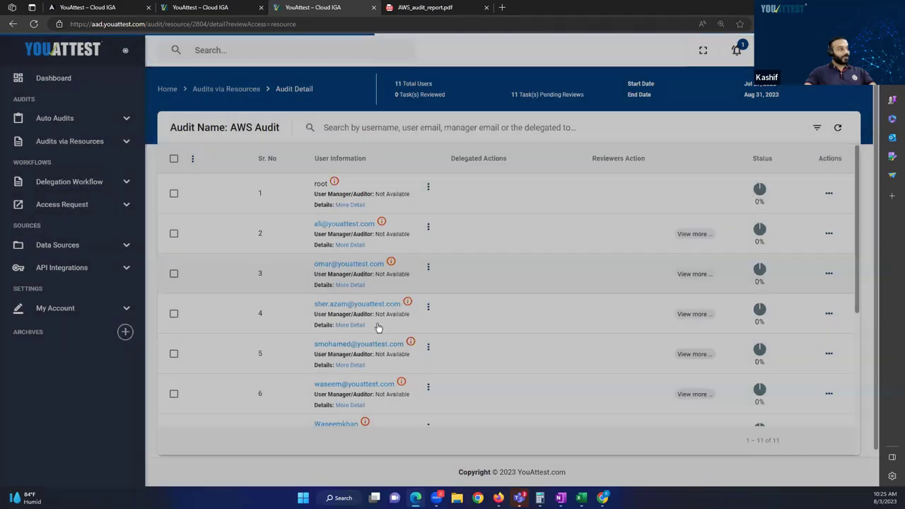
Step: Examine the details of the tenth user in the audit, checking the MFA status
scroll(378, 328, down, 3)
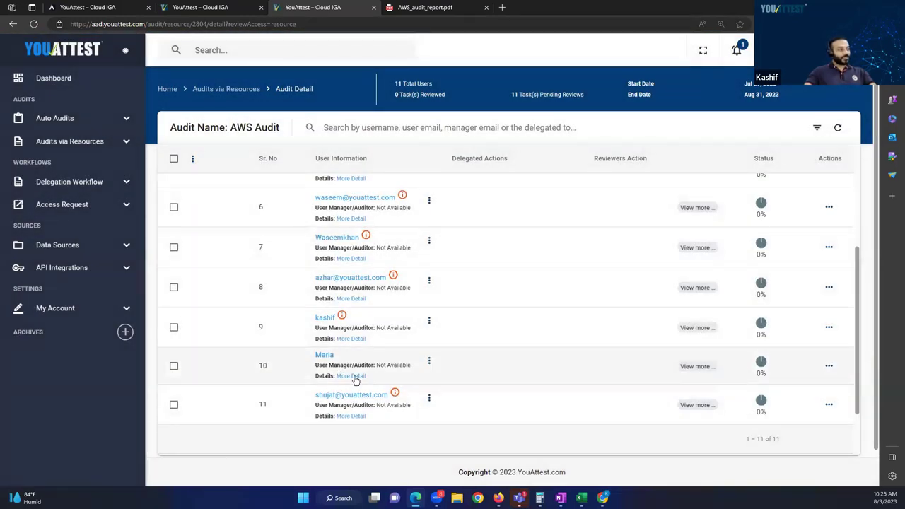
click(356, 377)
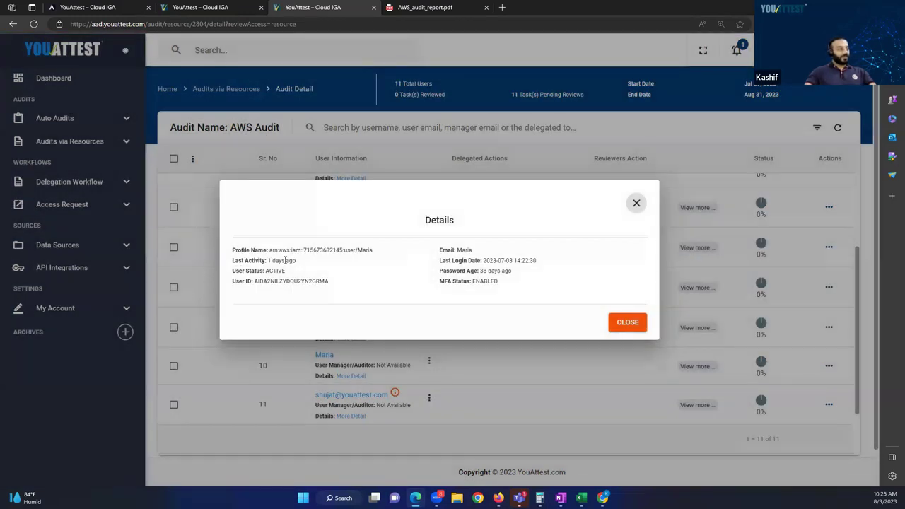
drag(436, 283, 497, 283)
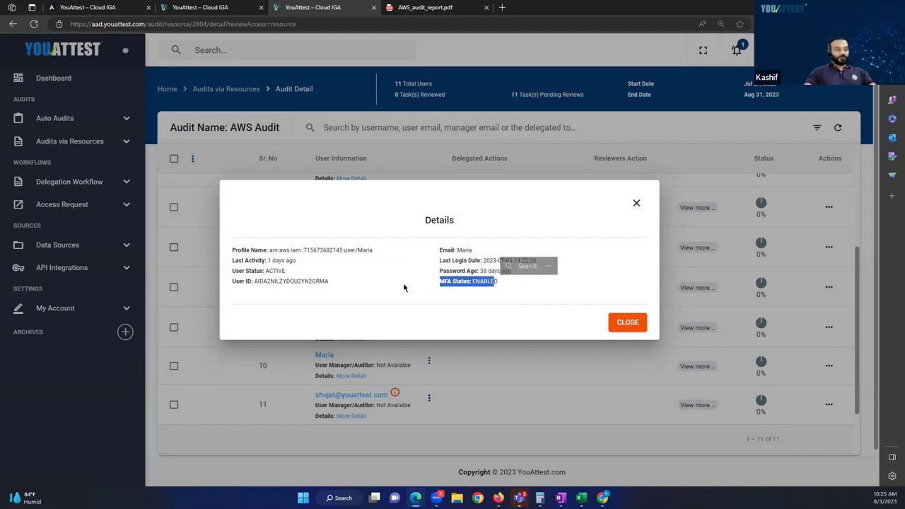
click(434, 281)
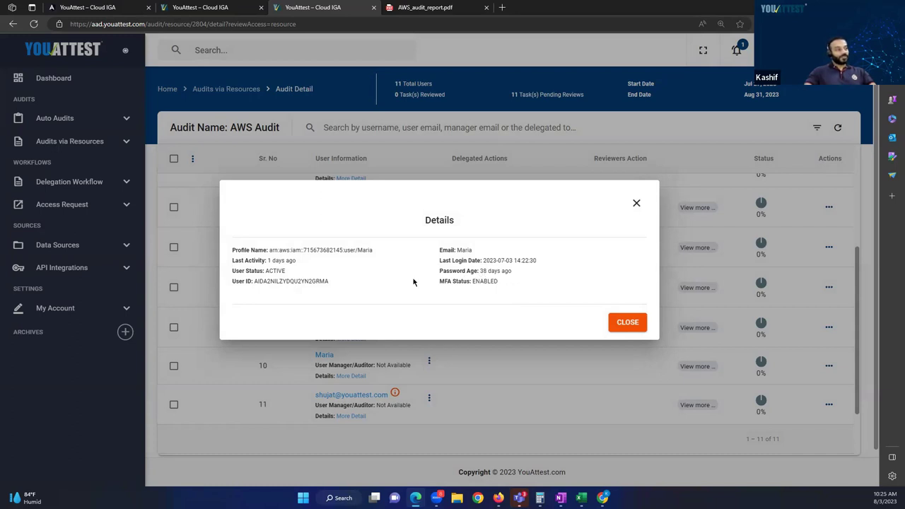
click(621, 324)
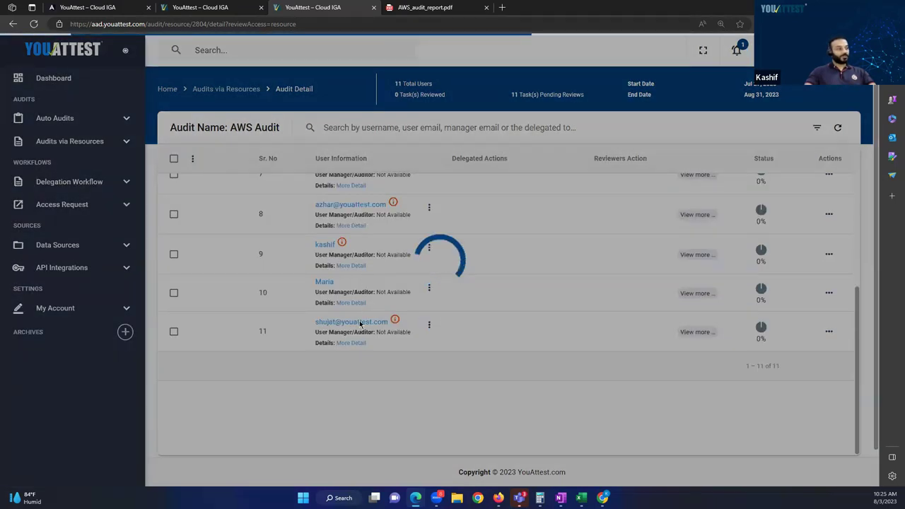
Step: View the Fetch AZURE Data options for the audit's users and dismiss them without fetching
scroll(382, 283, up, 5)
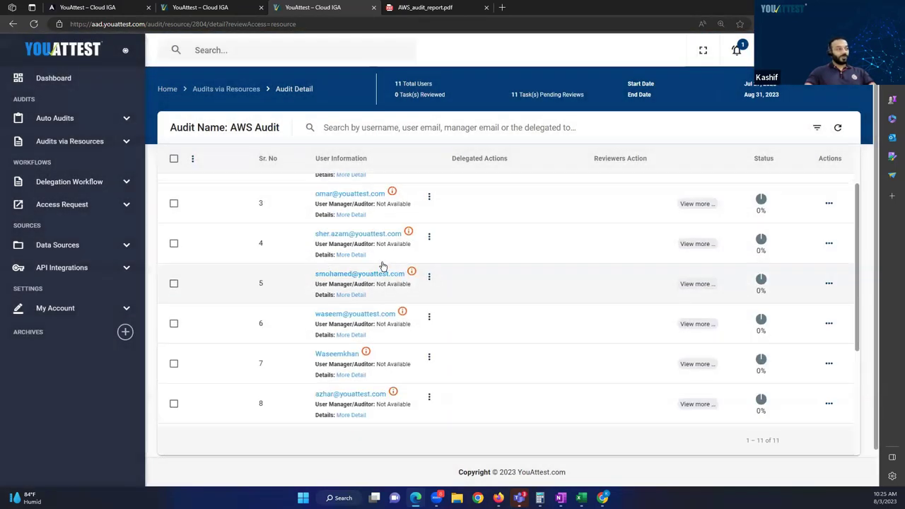
click(193, 161)
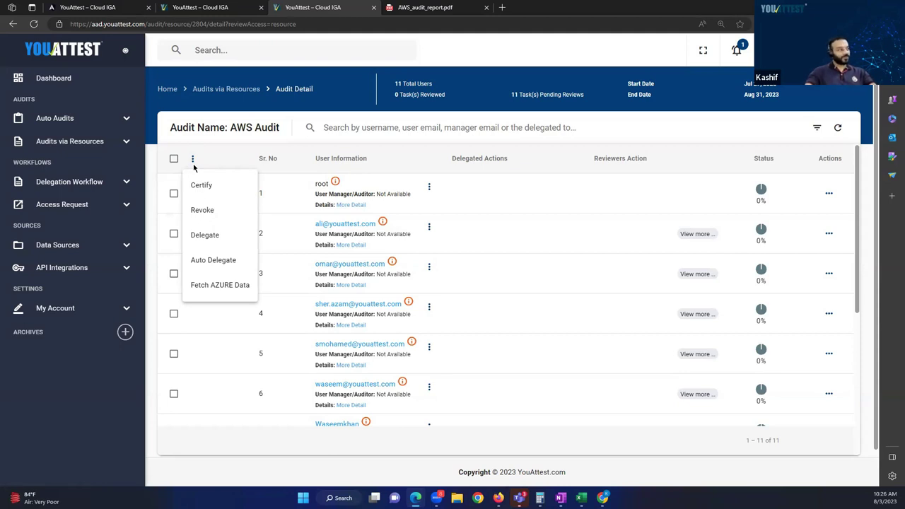
click(222, 287)
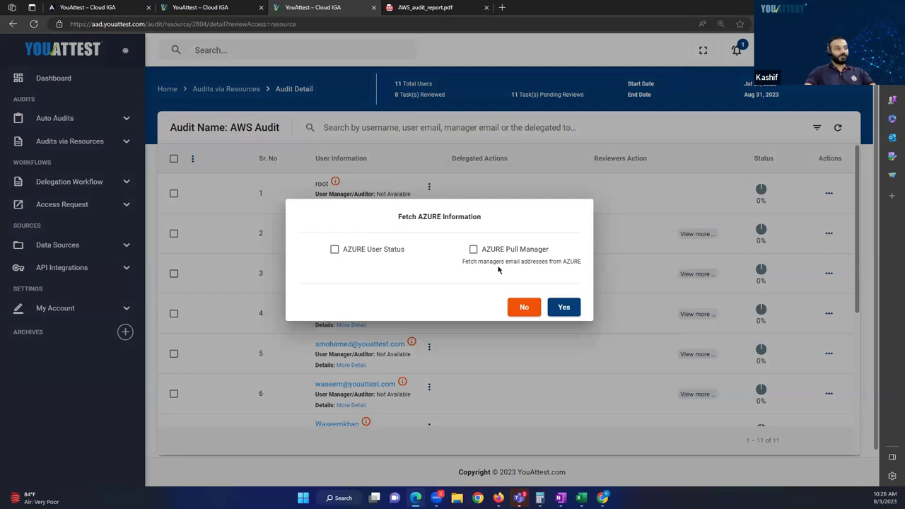
click(519, 309)
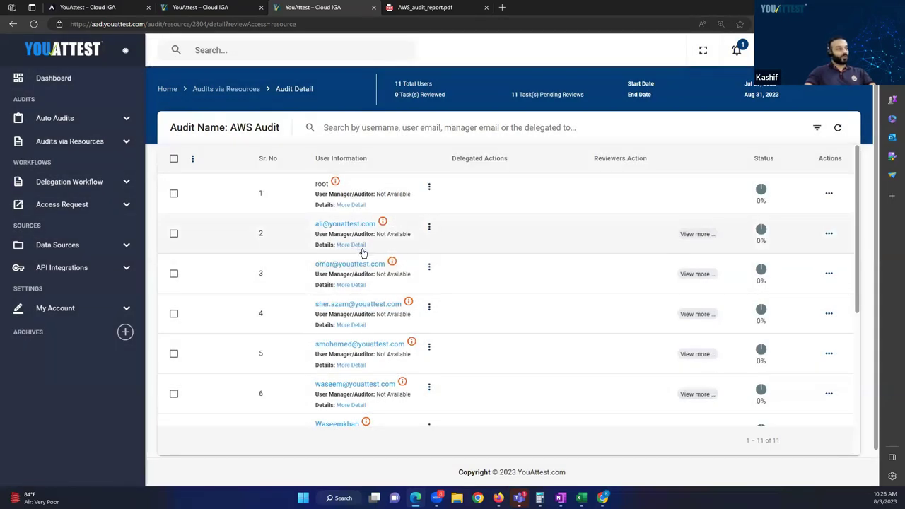
Step: View the Auto Delegate option for the audit's users and dismiss it without performing any delegation
click(193, 159)
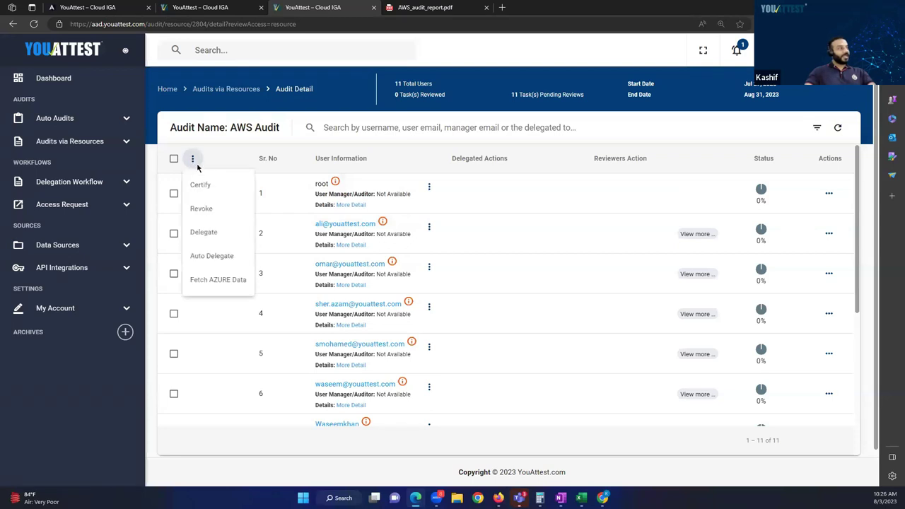
click(220, 261)
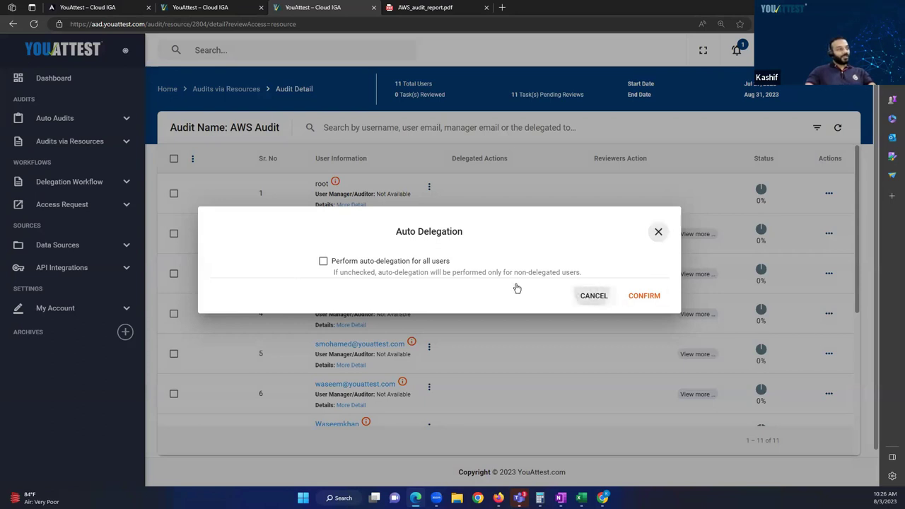
key(Escape)
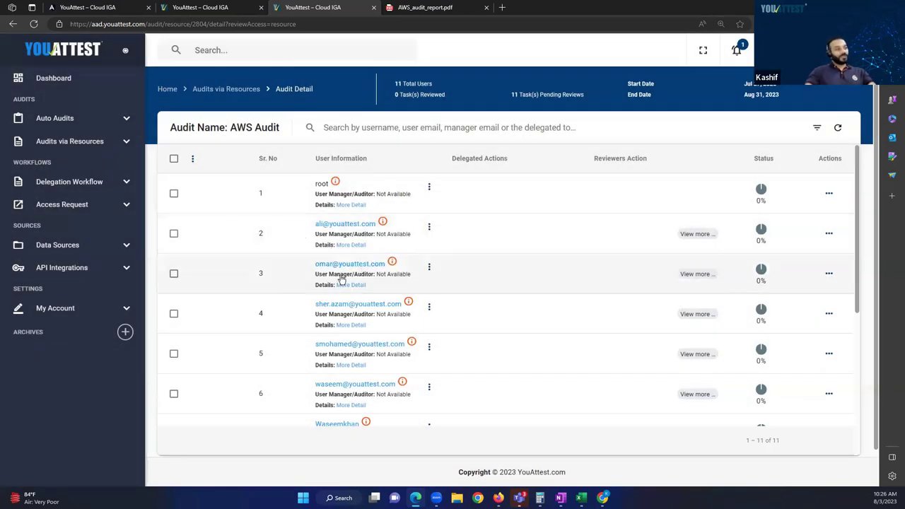
Step: Examine the user details and certified entitlements in AWS_audit_report.pdf, and return to the AWS Audit details
click(439, 9)
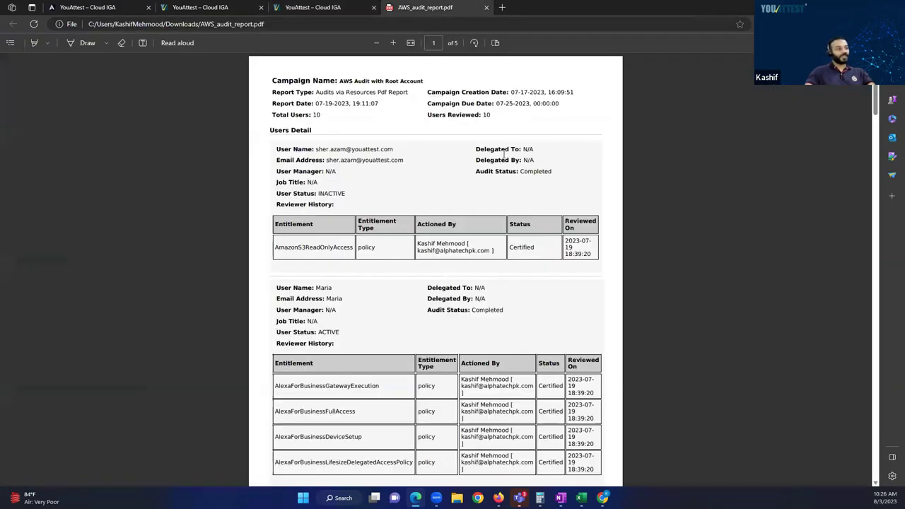
scroll(498, 170, down, 2)
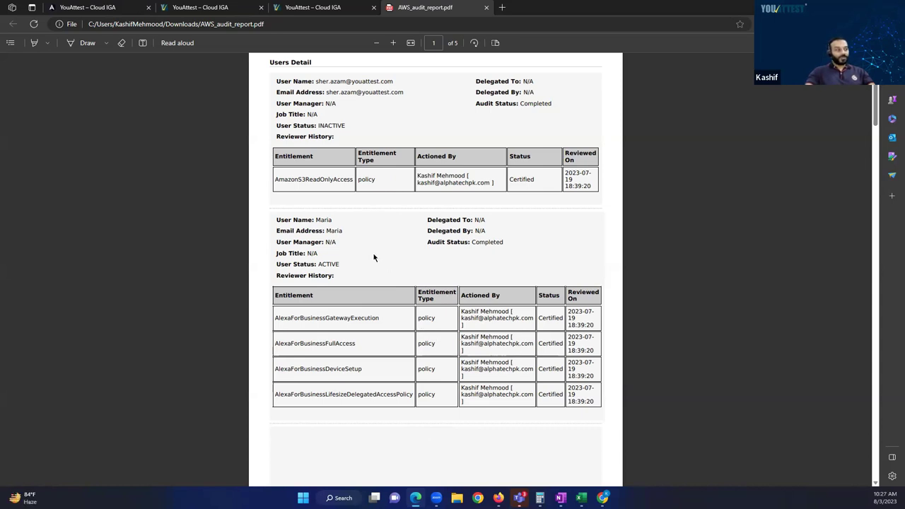
scroll(374, 259, down, 2)
scroll(375, 260, up, 2)
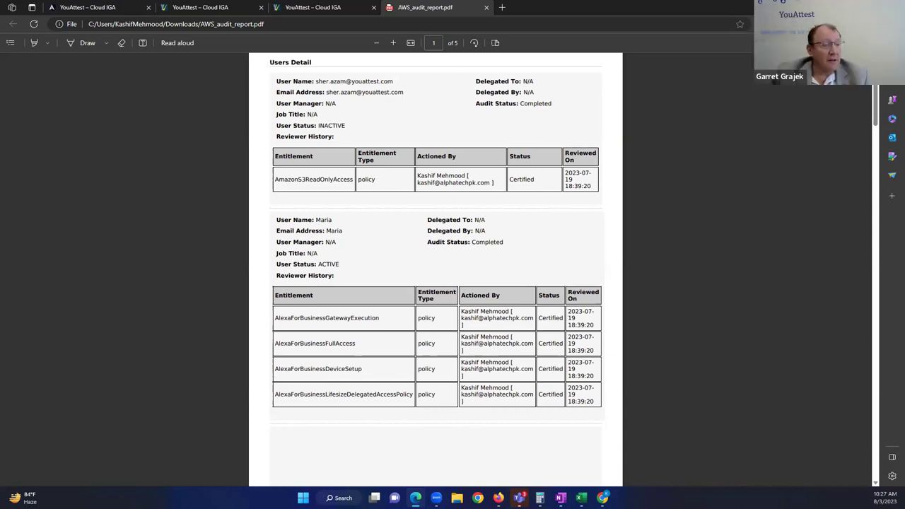
click(305, 9)
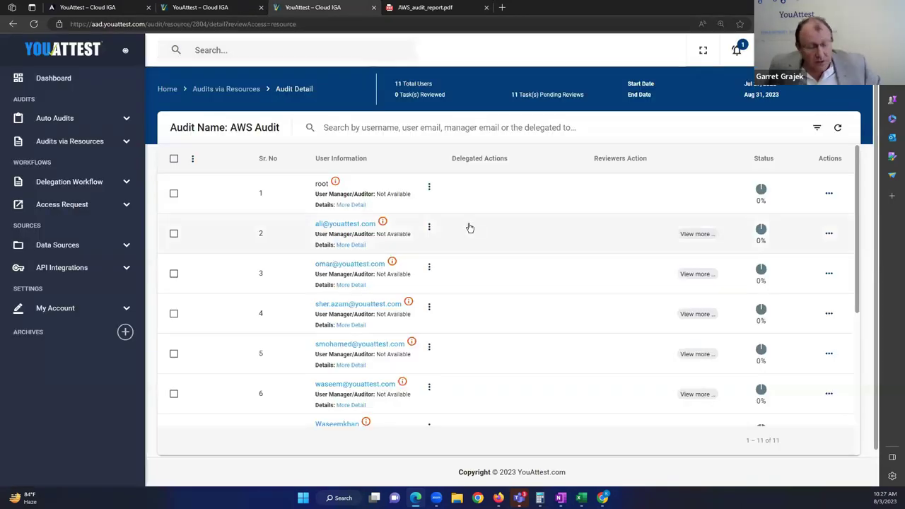